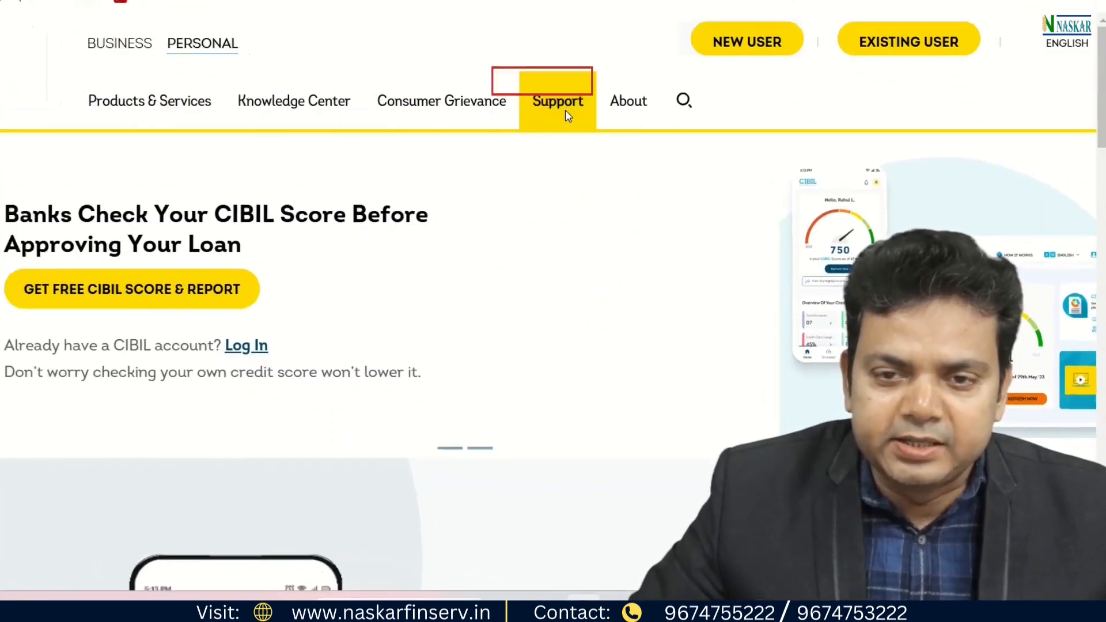
Open the CIBIL support section's contact details and go to the write-to-us query page
{"action": "left_click", "coordinate": [566, 111]}
{"action": "scroll", "coordinate": [461, 274], "scroll_direction": "down", "scroll_amount": 10}
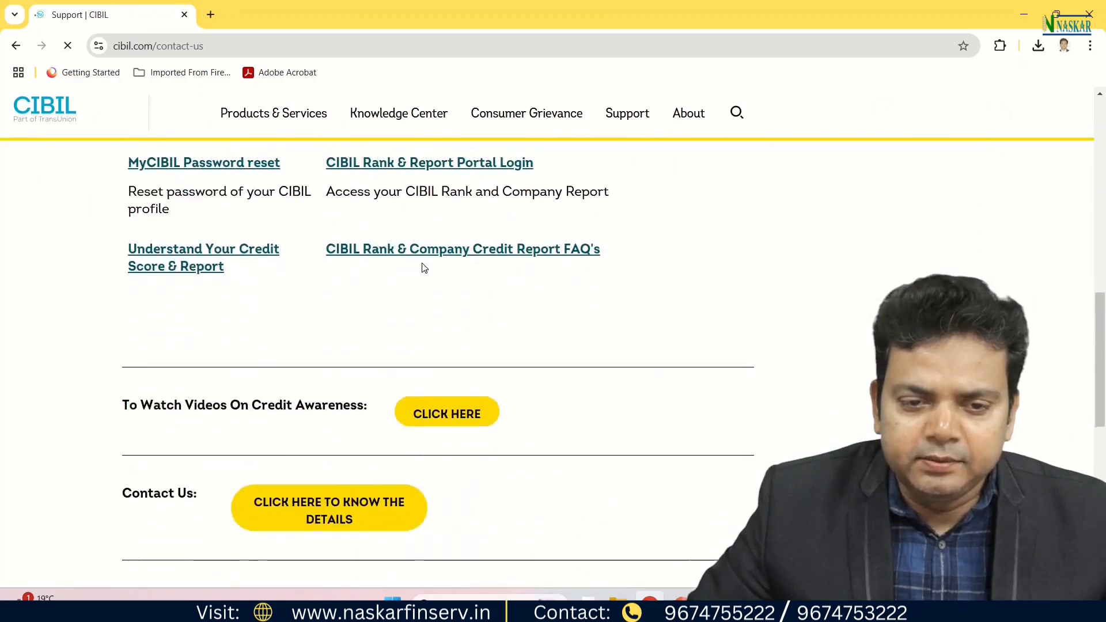
{"action": "scroll", "coordinate": [424, 268], "scroll_direction": "down", "scroll_amount": 4}
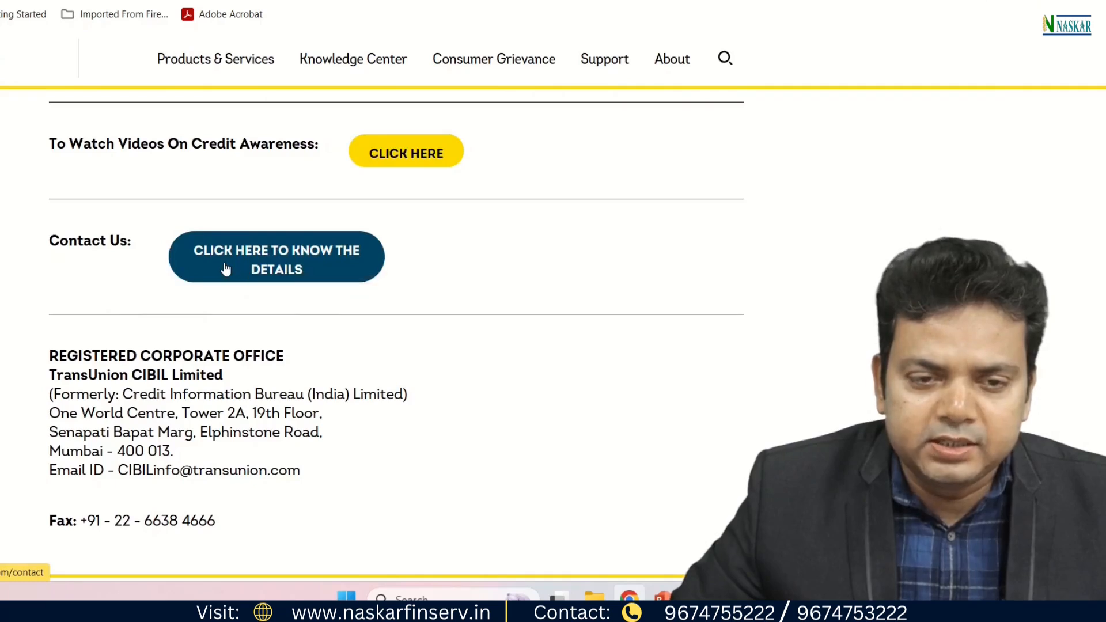
{"action": "left_click", "coordinate": [224, 264]}
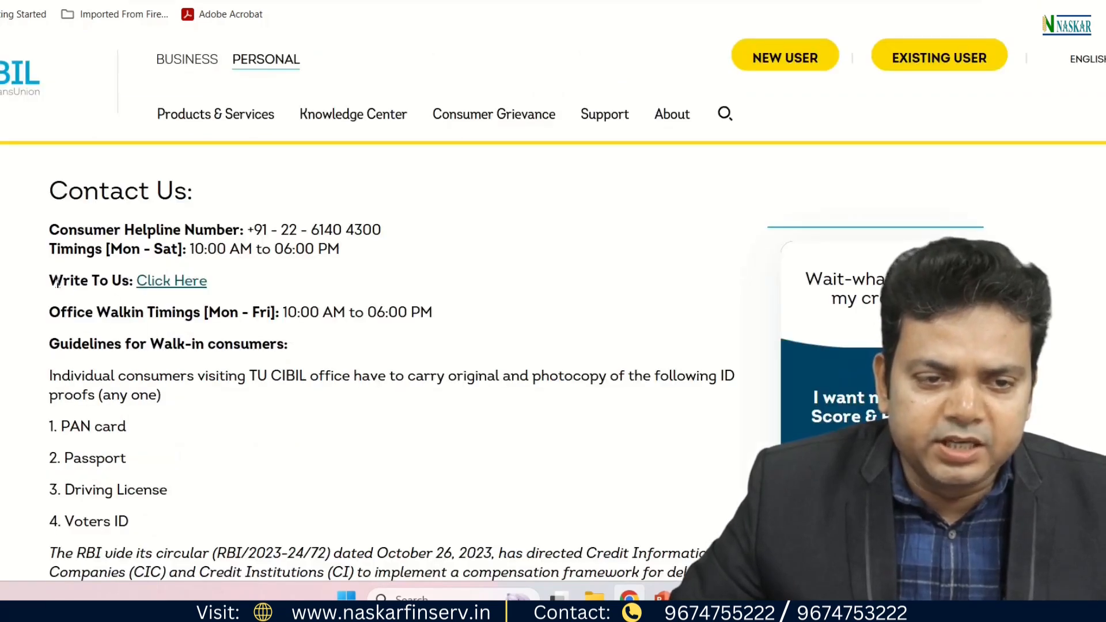
{"action": "left_click", "coordinate": [183, 287]}
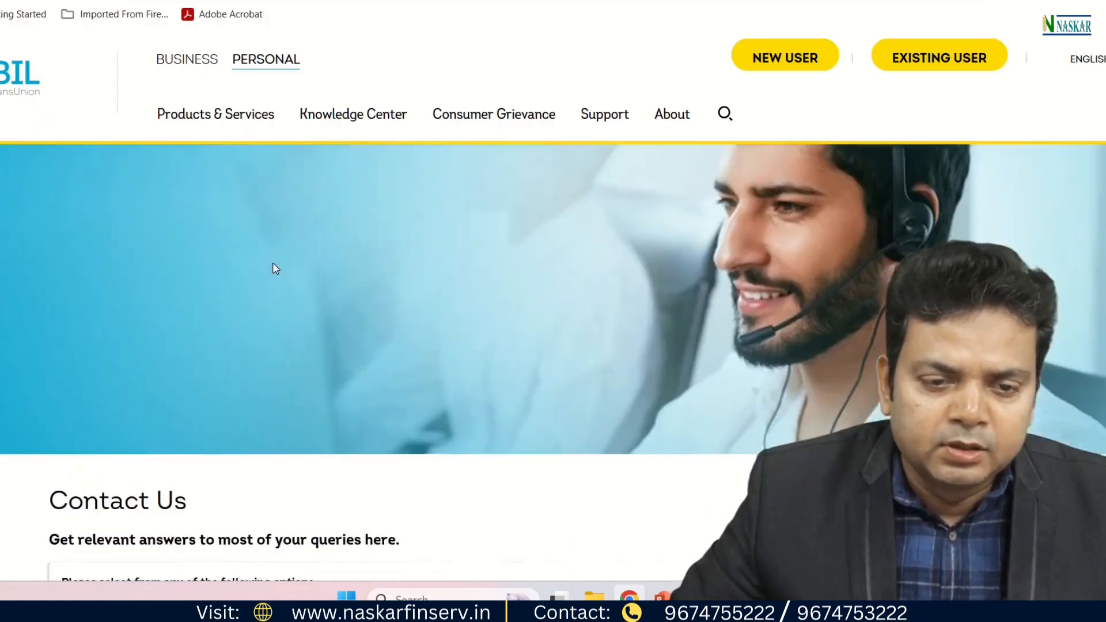
Choose Consumer, Dispute and Dispute - Account Section as the query's category and topic
{"action": "scroll", "coordinate": [272, 264], "scroll_direction": "down", "scroll_amount": 5}
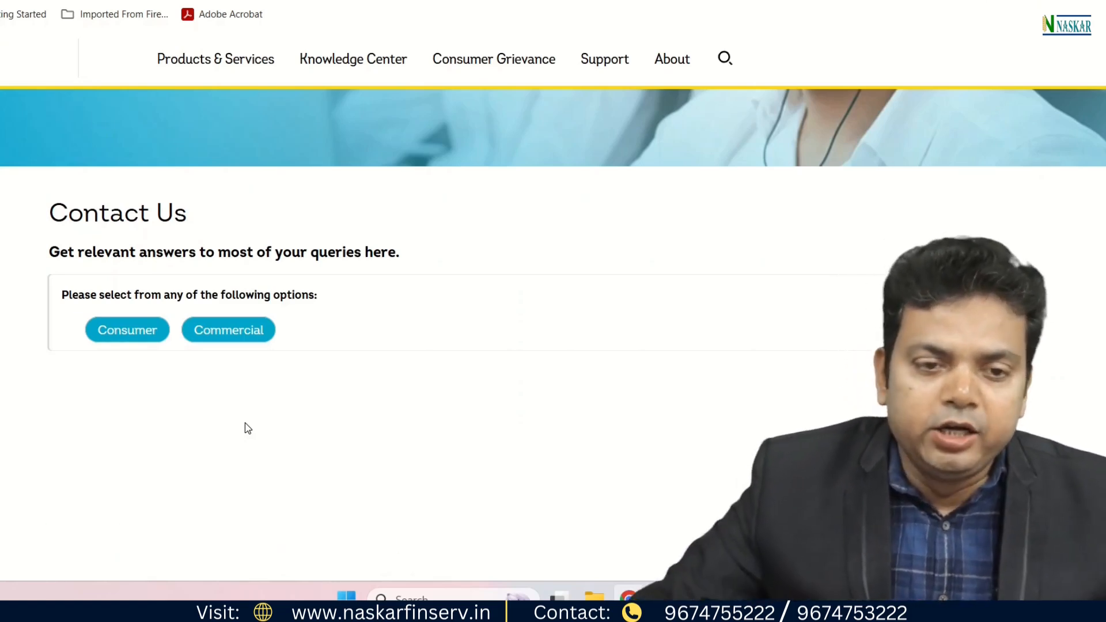
{"action": "left_click", "coordinate": [117, 335]}
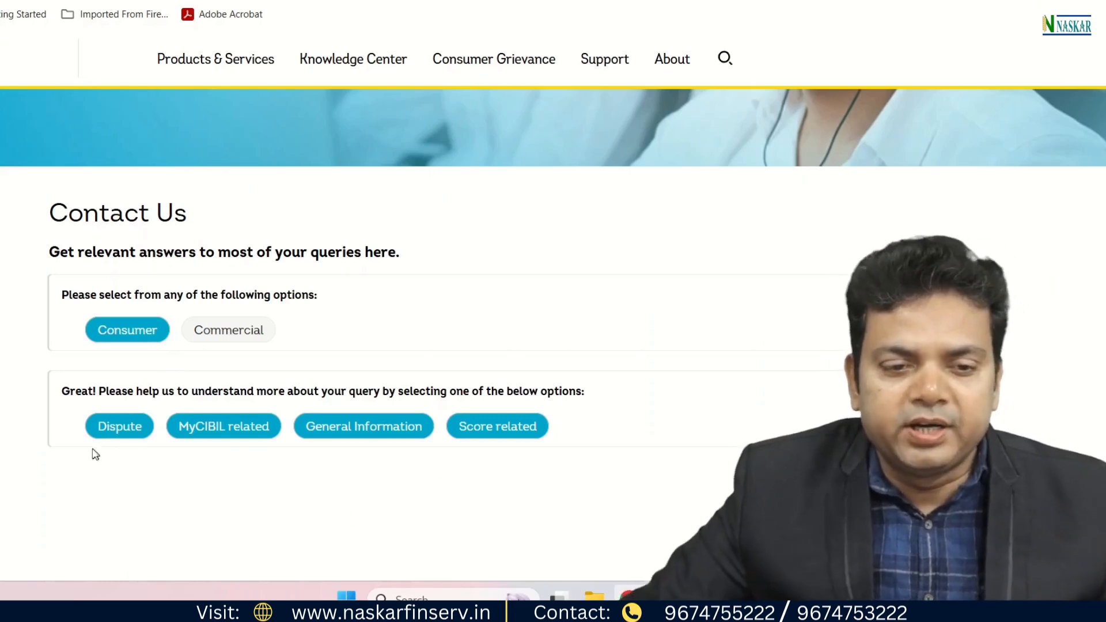
{"action": "left_click", "coordinate": [119, 427]}
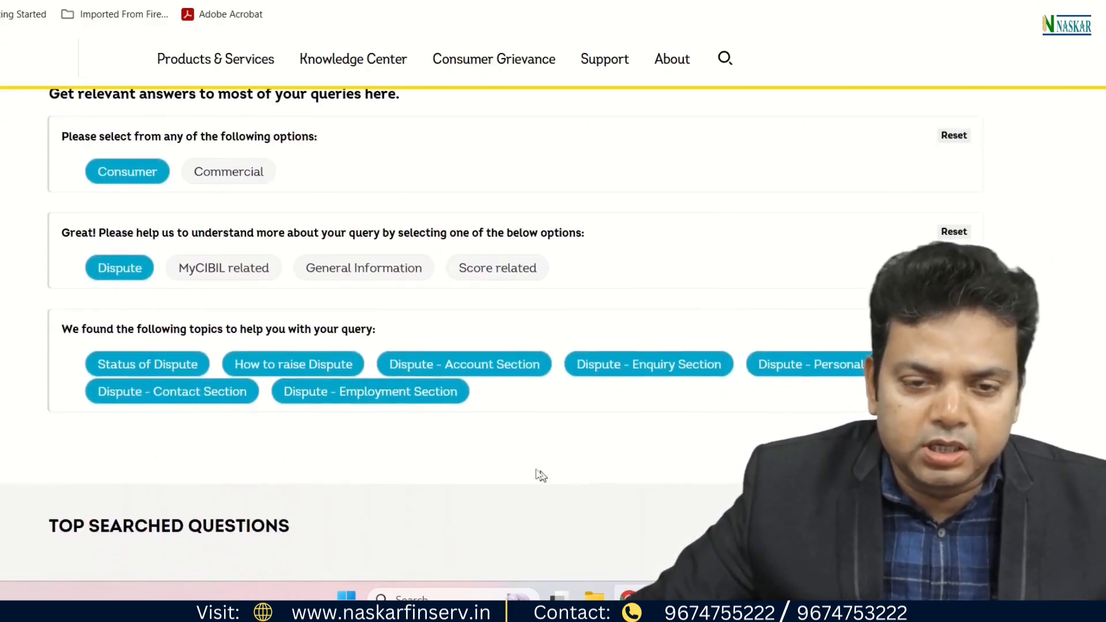
{"action": "left_click", "coordinate": [503, 373]}
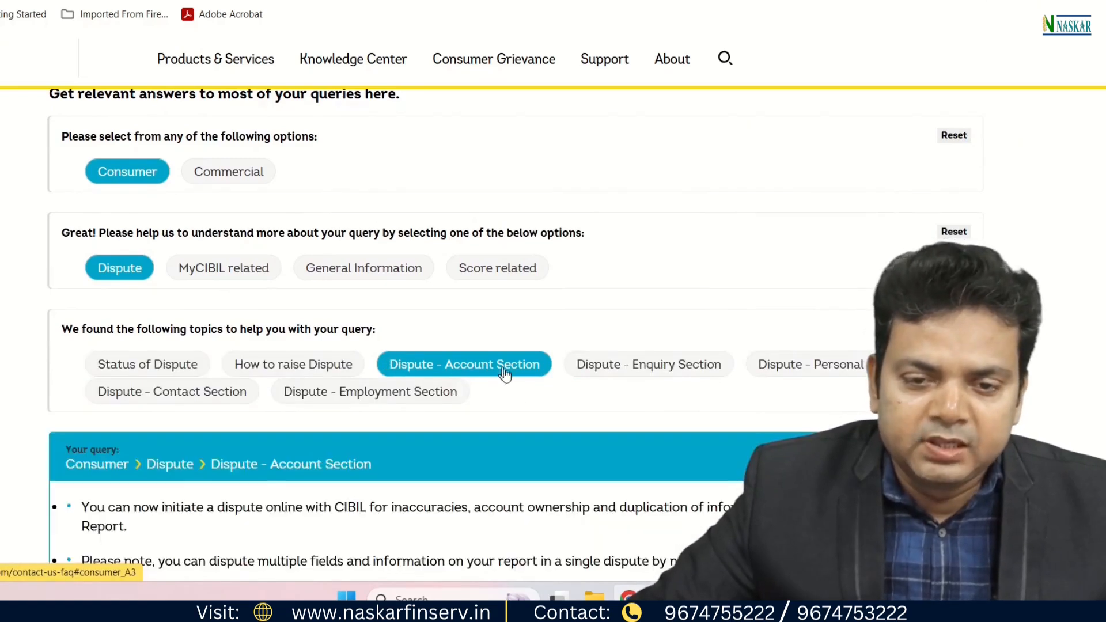
Open the write-to-us form from the account dispute guidance and start a new application
{"action": "scroll", "coordinate": [405, 394], "scroll_direction": "down", "scroll_amount": 6}
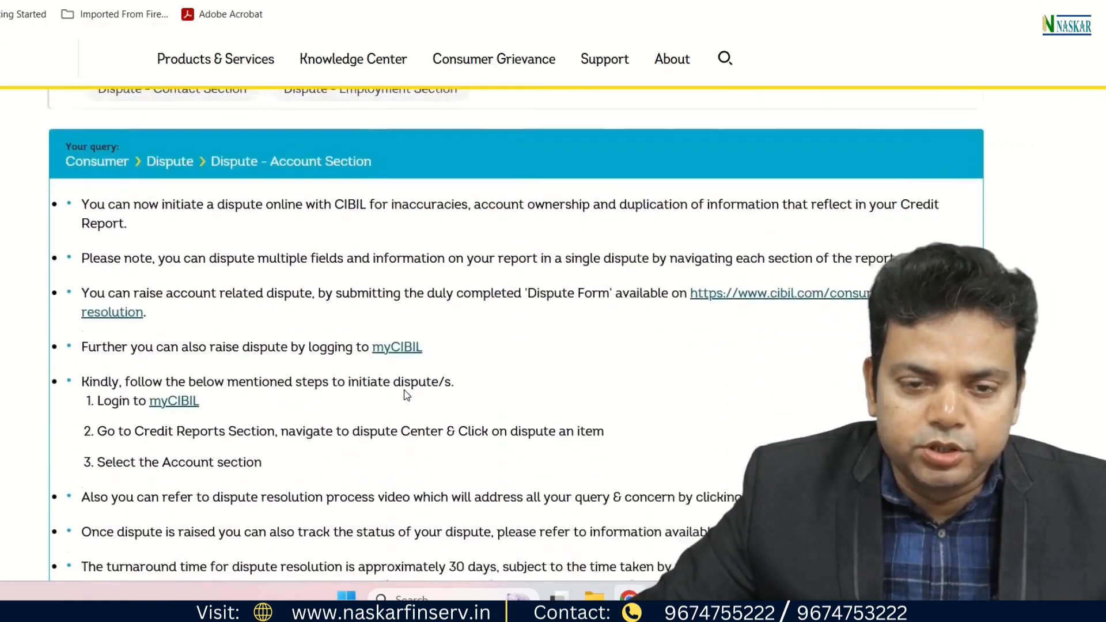
{"action": "left_click_drag", "start_coordinate": [65, 401], "coordinate": [331, 419]}
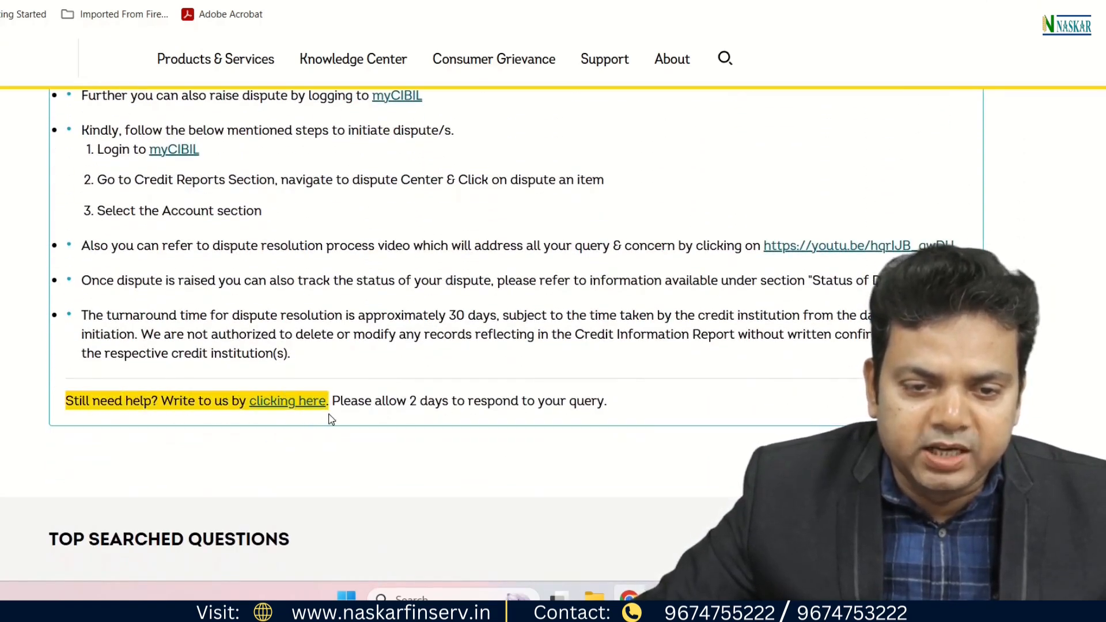
{"action": "left_click", "coordinate": [296, 407]}
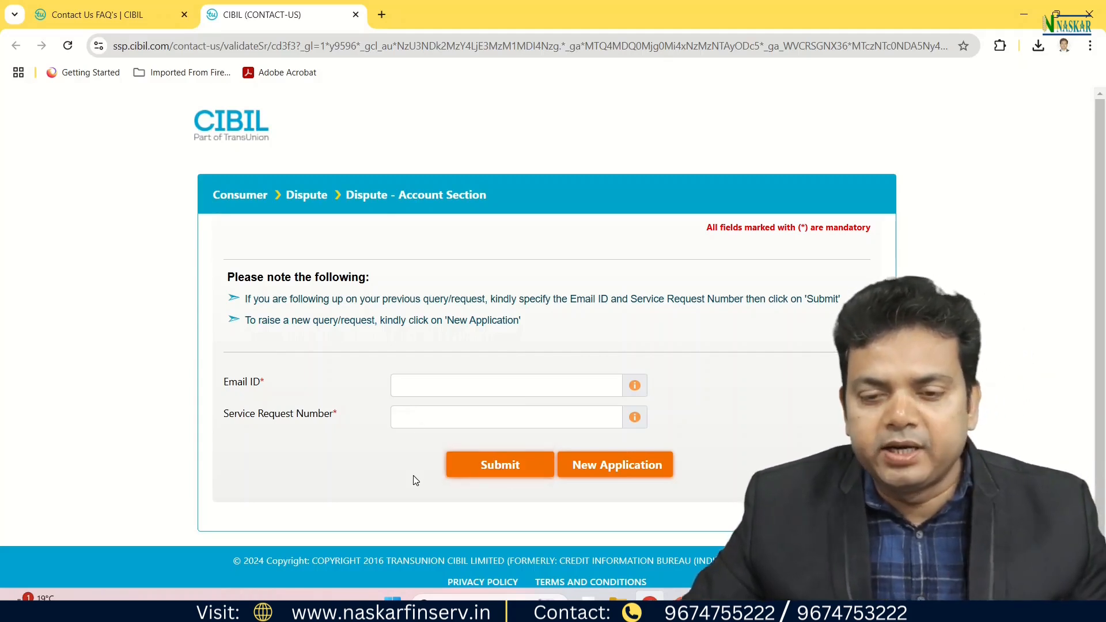
{"action": "left_click", "coordinate": [614, 478]}
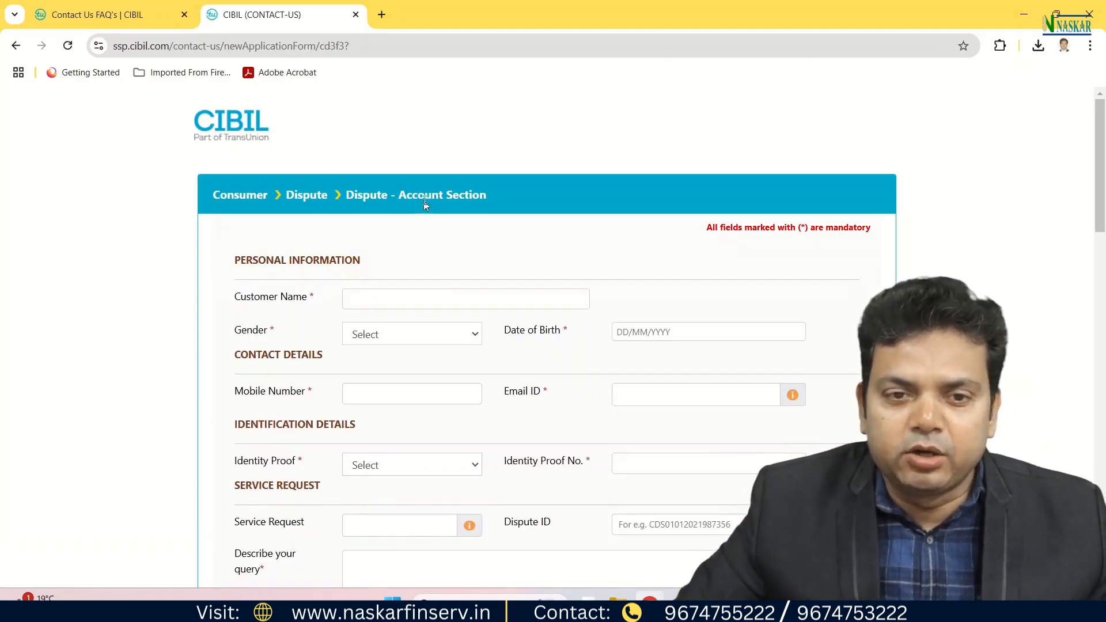
Select PAN Card as the identity proof in the application's identification details
{"action": "scroll", "coordinate": [426, 359], "scroll_direction": "down", "scroll_amount": 3}
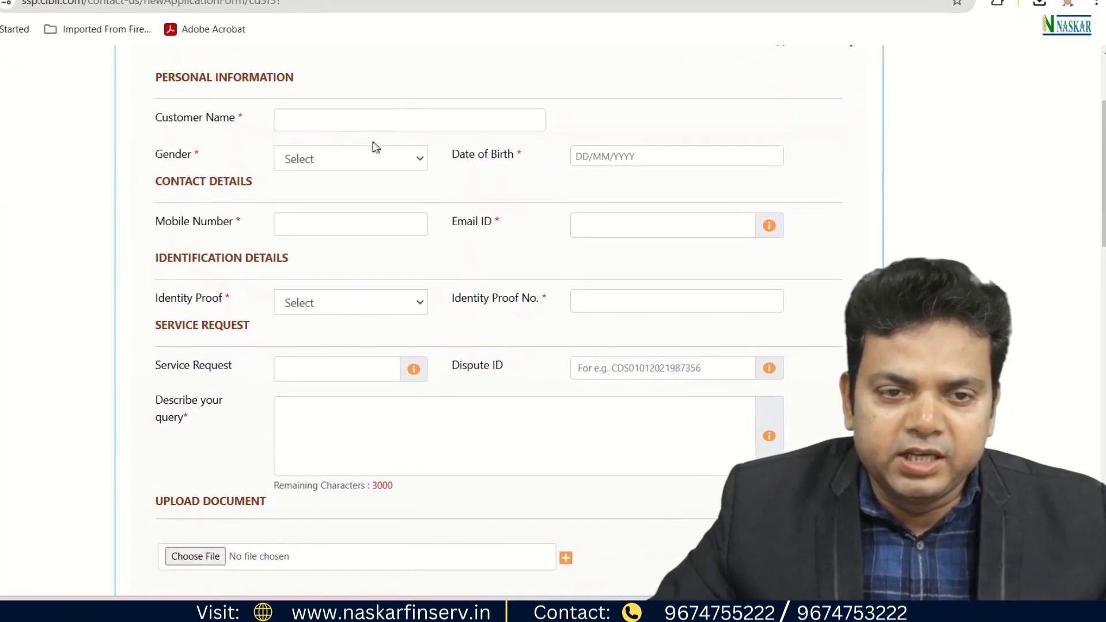
{"action": "left_click", "coordinate": [369, 155]}
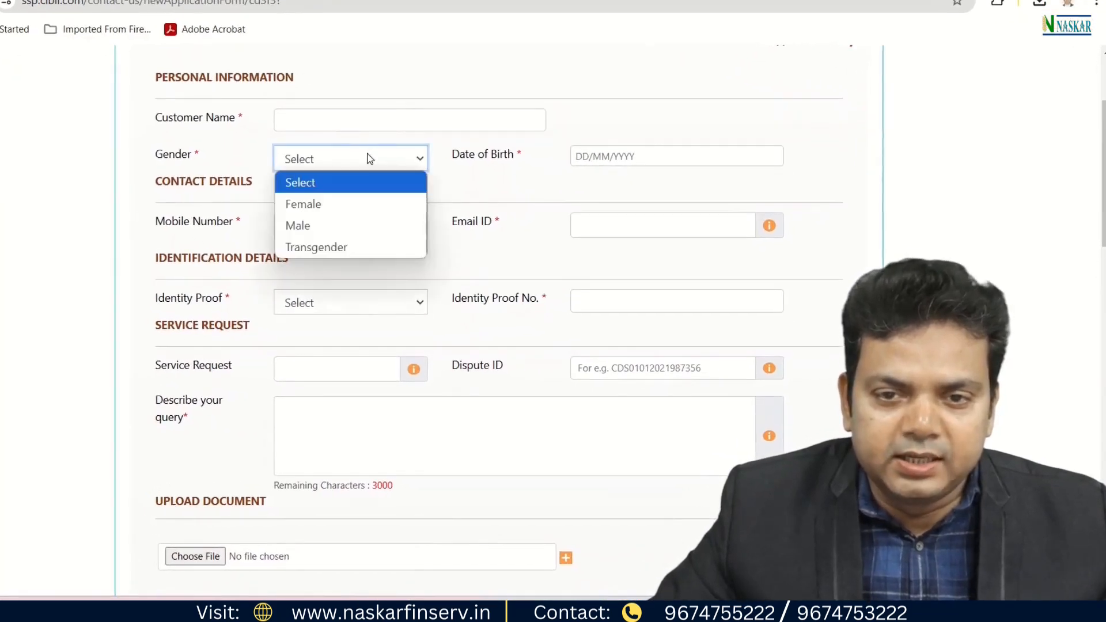
{"action": "left_click", "coordinate": [369, 155]}
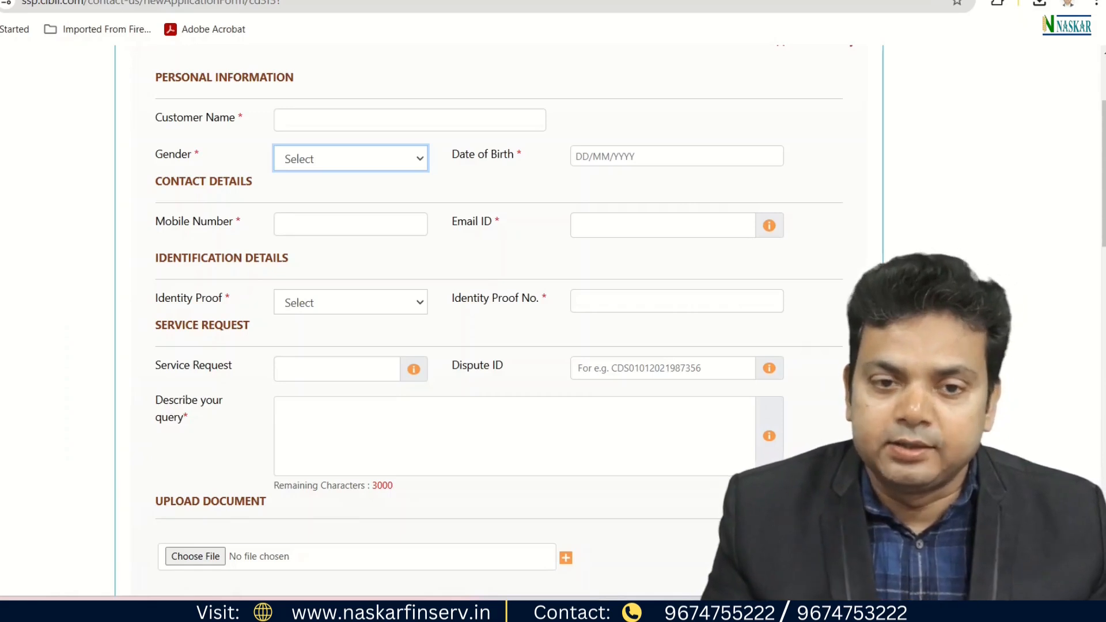
{"action": "left_click", "coordinate": [326, 308]}
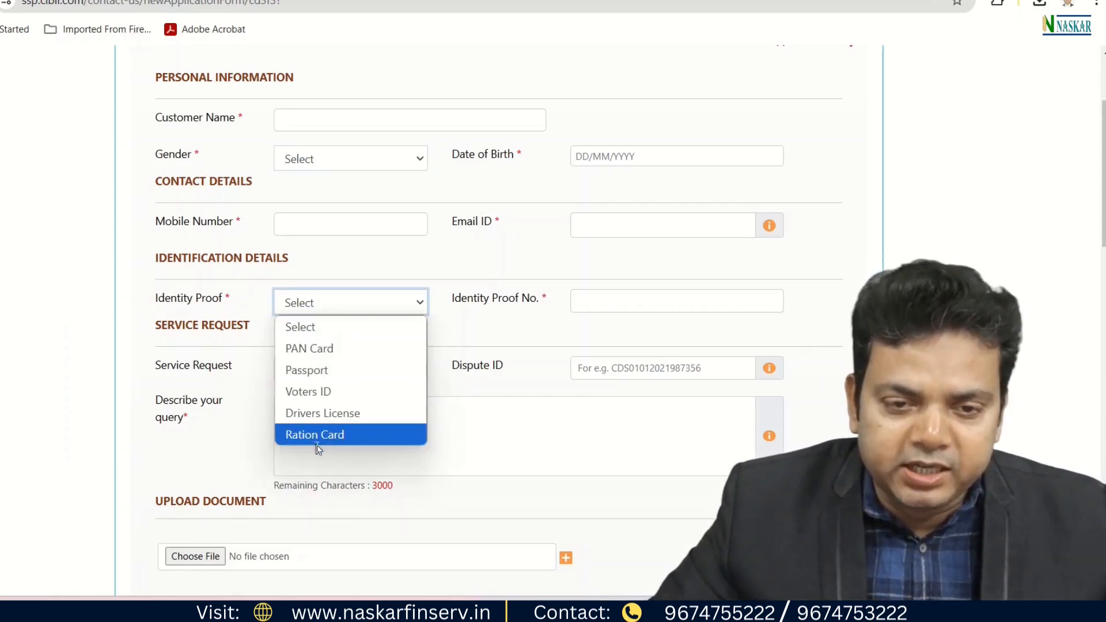
{"action": "left_click", "coordinate": [326, 350]}
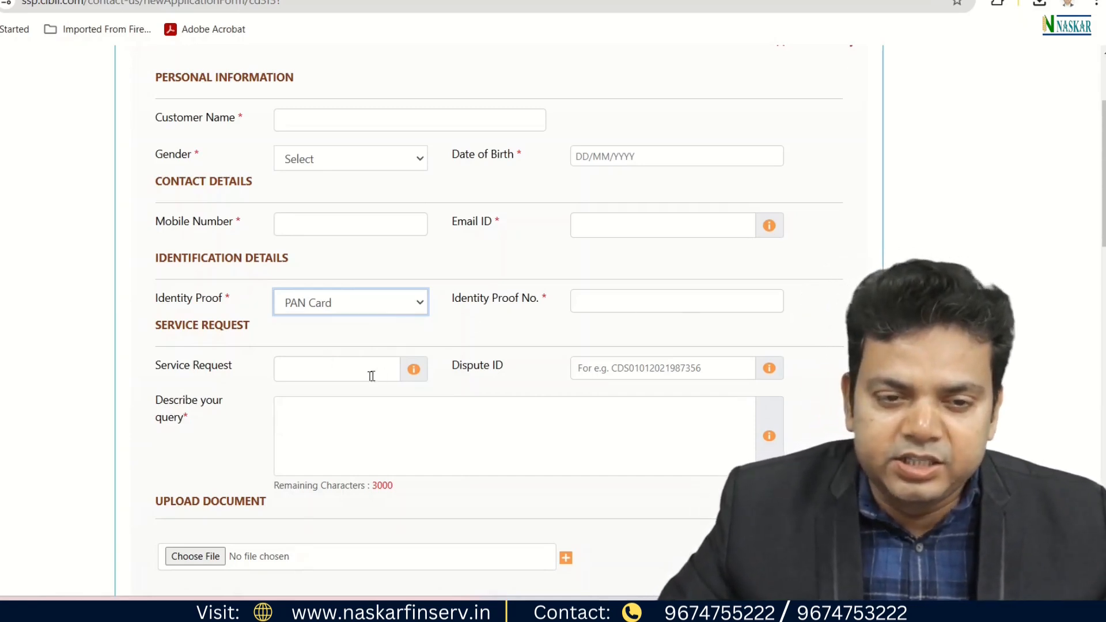
Enter "WRITE HERE" as the query description in the service request section
{"action": "scroll", "coordinate": [353, 370], "scroll_direction": "down", "scroll_amount": 1}
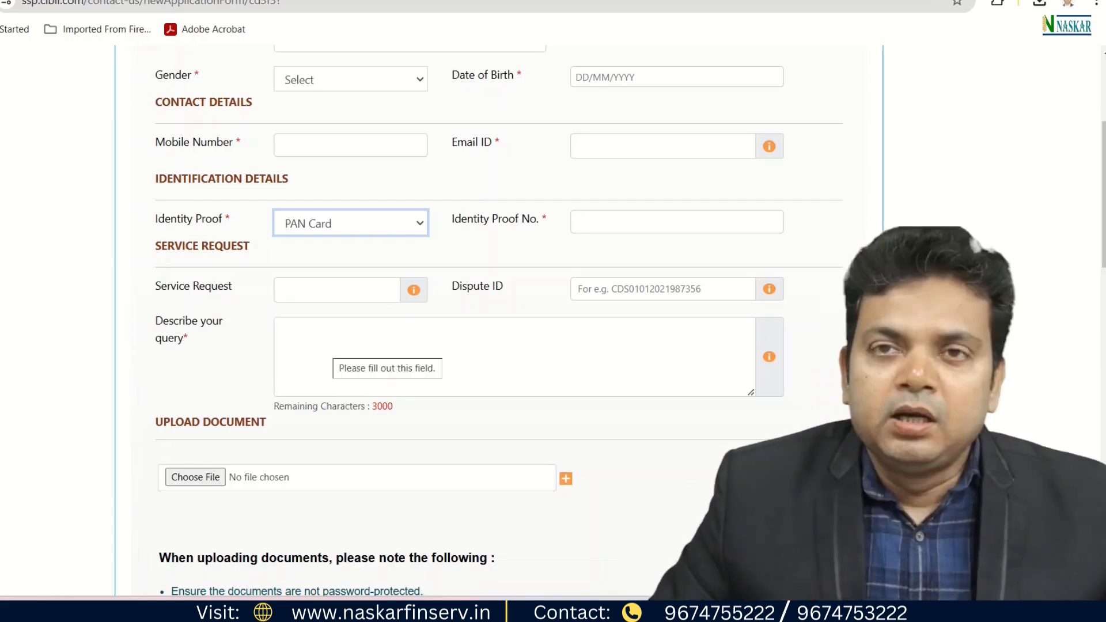
{"action": "left_click", "coordinate": [332, 351]}
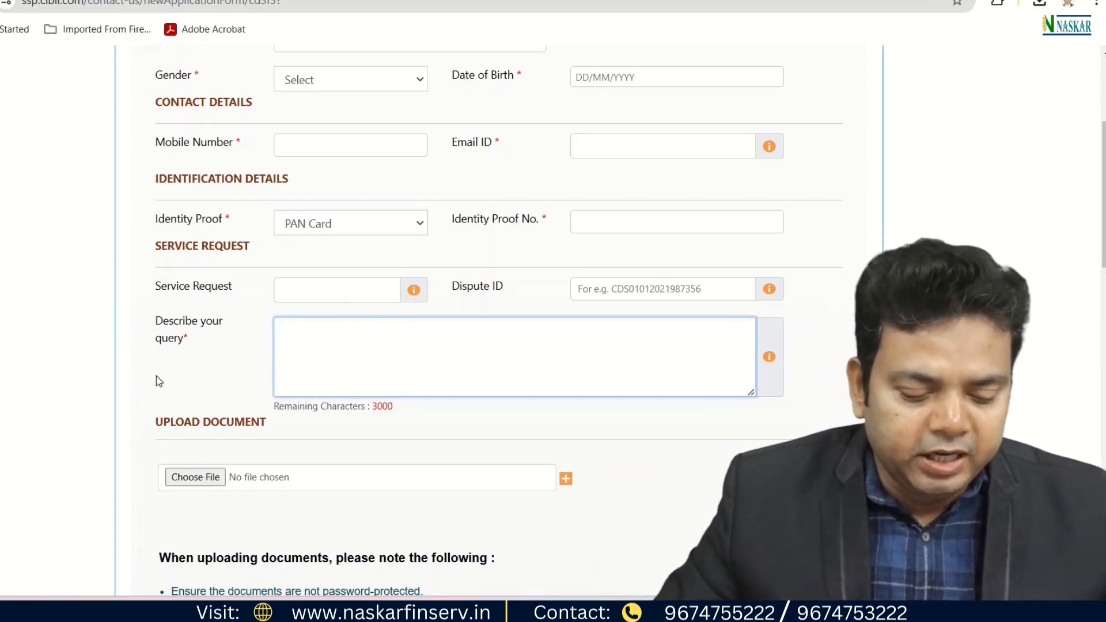
{"action": "type", "text": "WRITE HERE"}
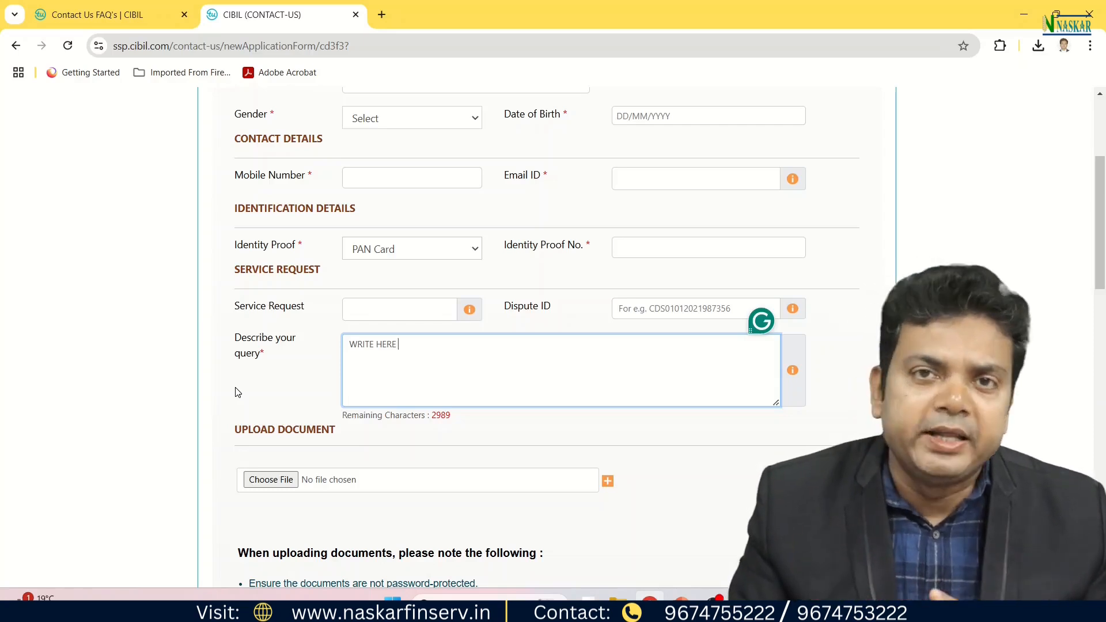
Add three more file upload rows to the application's document section
{"action": "scroll", "coordinate": [239, 393], "scroll_direction": "down", "scroll_amount": 2}
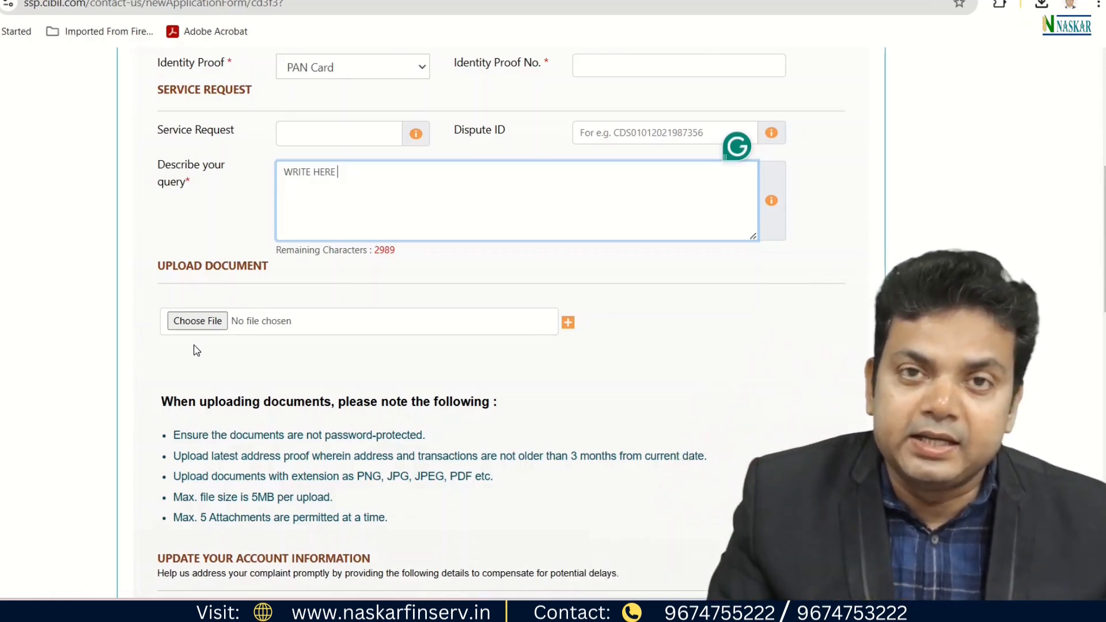
{"action": "left_click", "coordinate": [568, 323]}
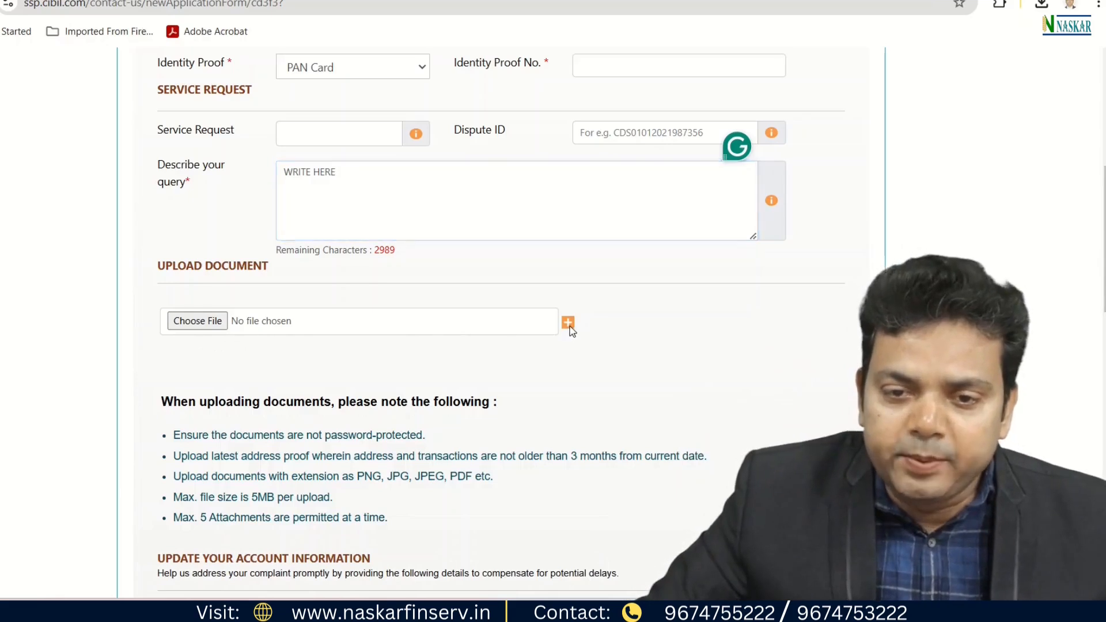
{"action": "left_click", "coordinate": [569, 364]}
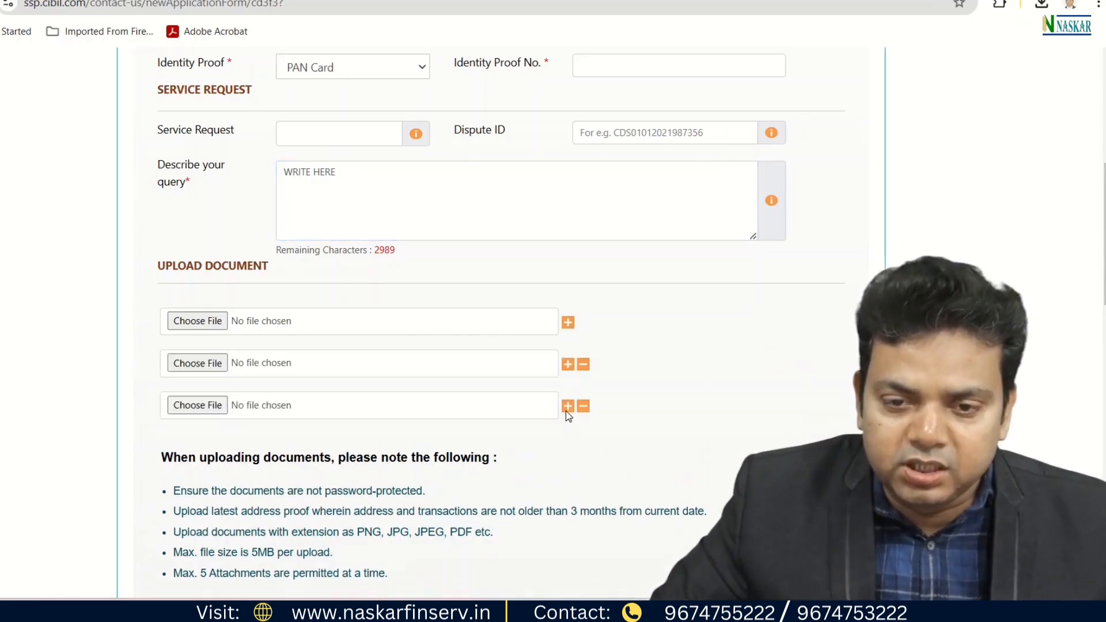
{"action": "left_click", "coordinate": [568, 408]}
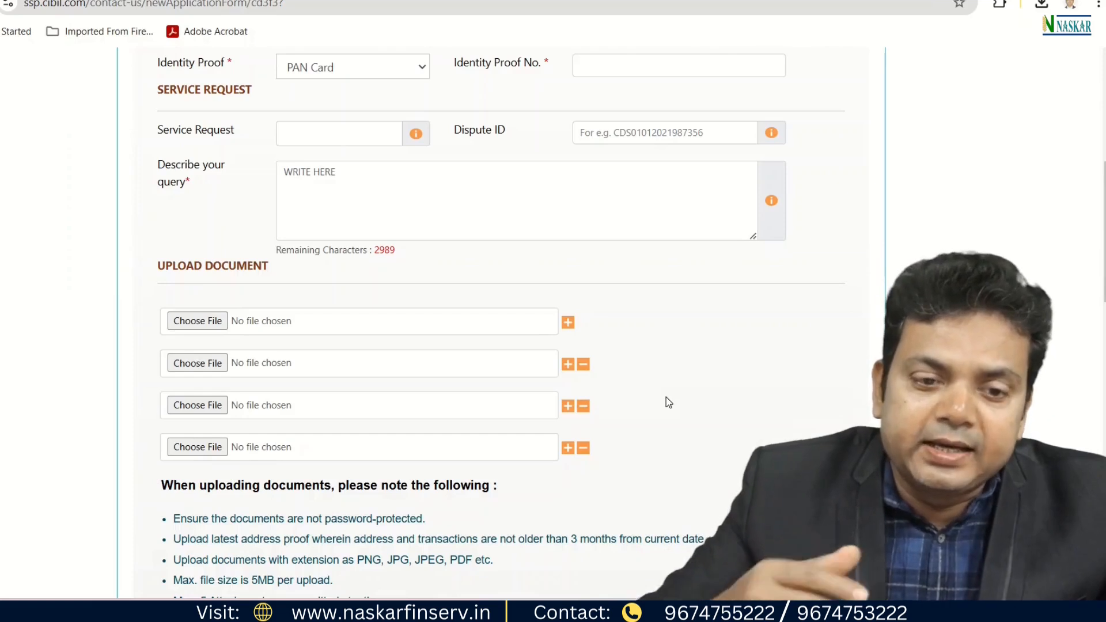
Review the upload notes on file formats and maximum size, and the effective date of the compensation framework
{"action": "scroll", "coordinate": [612, 466], "scroll_direction": "down", "scroll_amount": 1}
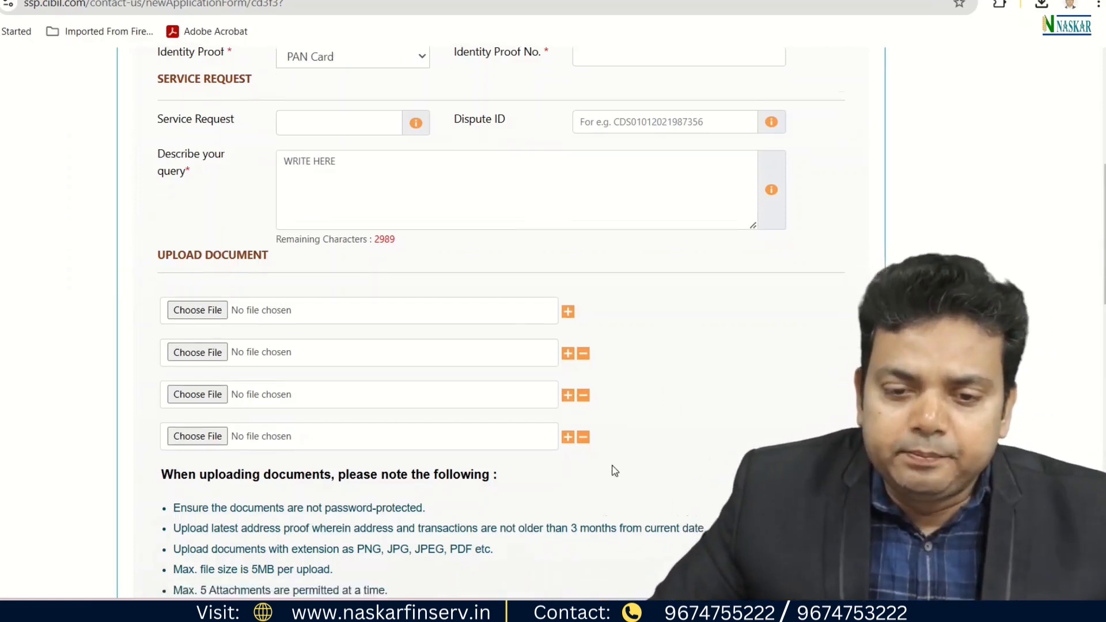
{"action": "scroll", "coordinate": [614, 471], "scroll_direction": "down", "scroll_amount": 1}
{"action": "left_click_drag", "start_coordinate": [356, 482], "coordinate": [444, 481]}
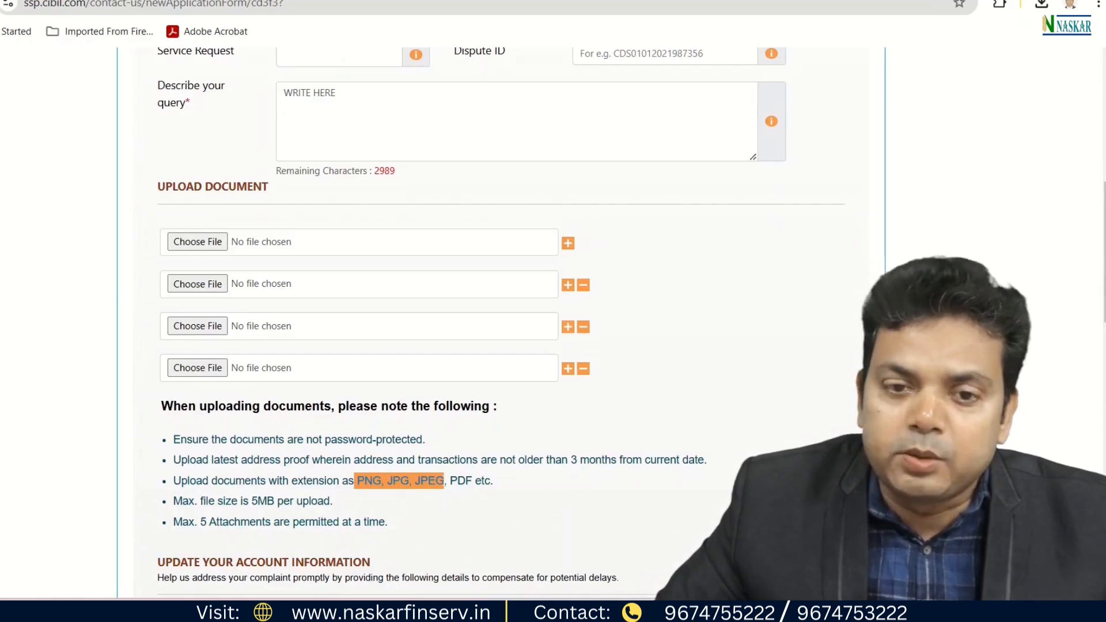
{"action": "left_click", "coordinate": [381, 499]}
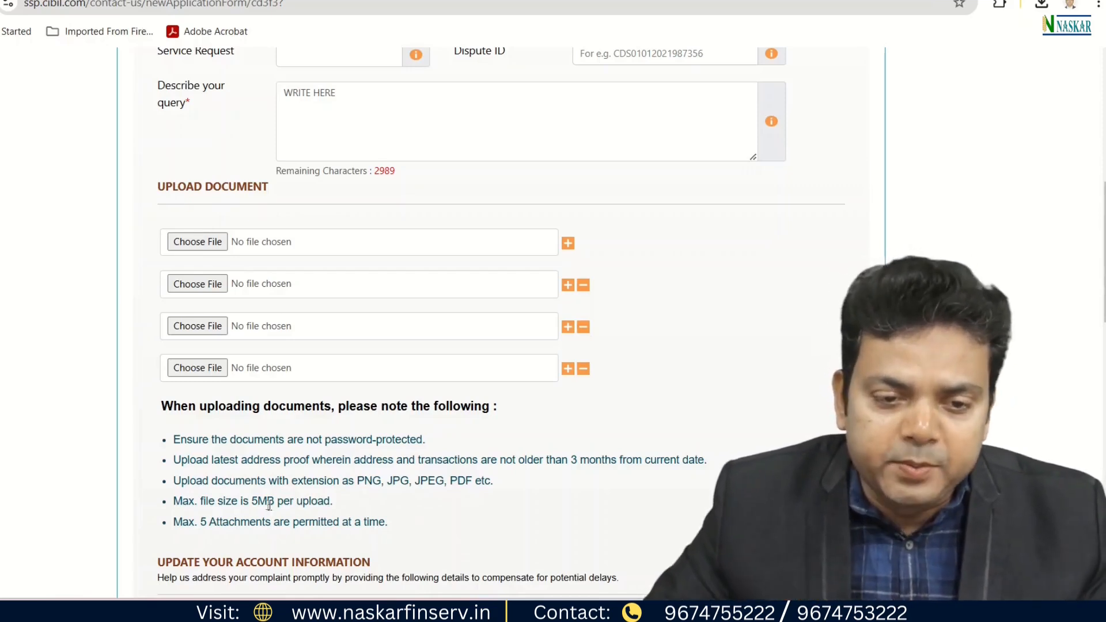
{"action": "left_click_drag", "start_coordinate": [252, 502], "coordinate": [299, 501]}
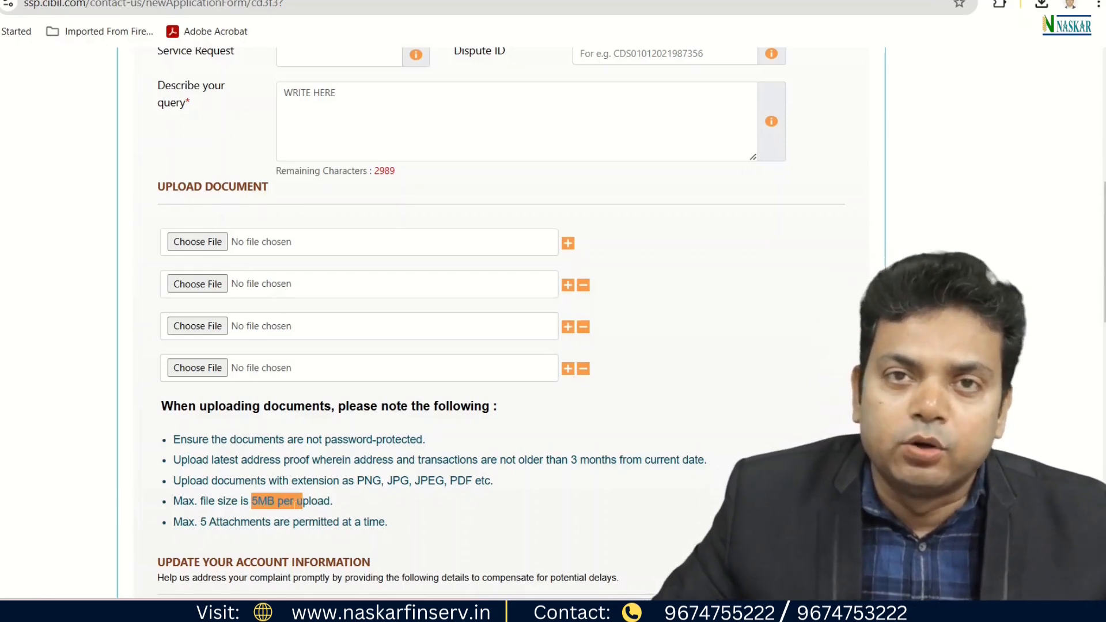
{"action": "scroll", "coordinate": [297, 503], "scroll_direction": "down", "scroll_amount": 6}
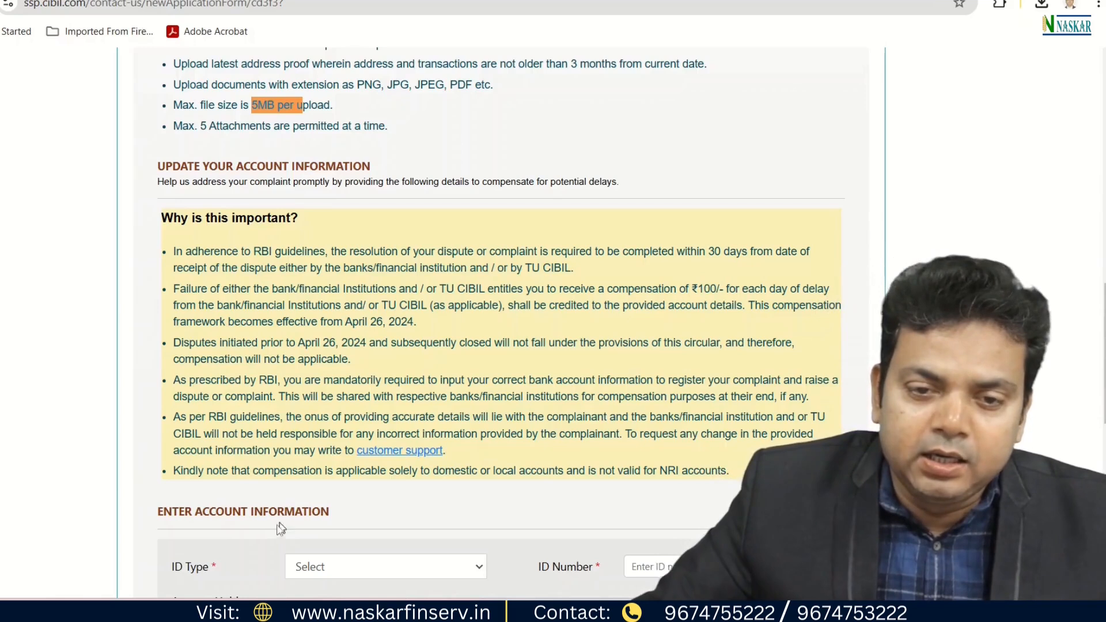
{"action": "left_click_drag", "start_coordinate": [346, 321], "coordinate": [425, 326]}
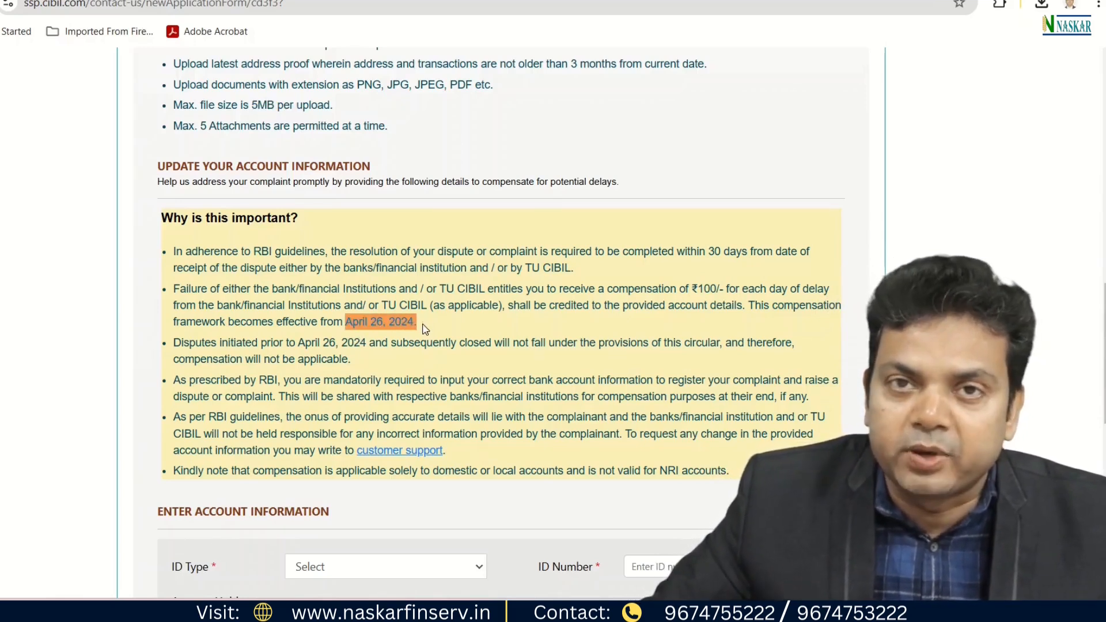
Select PAN Card as the ID type in the account information section
{"action": "scroll", "coordinate": [425, 328], "scroll_direction": "down", "scroll_amount": 4}
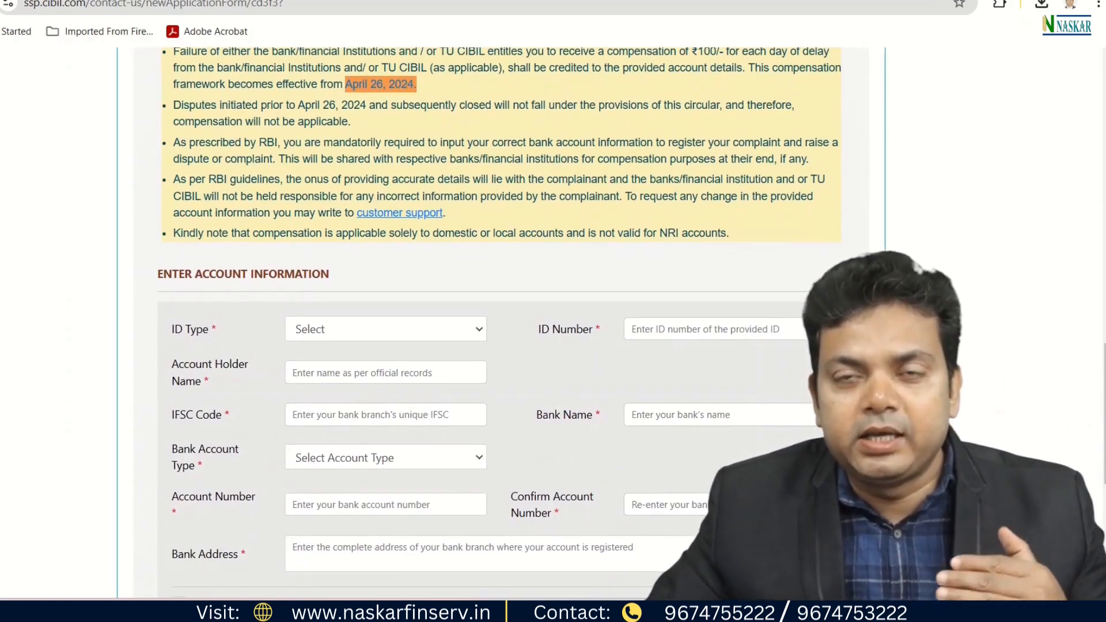
{"action": "left_click", "coordinate": [332, 330]}
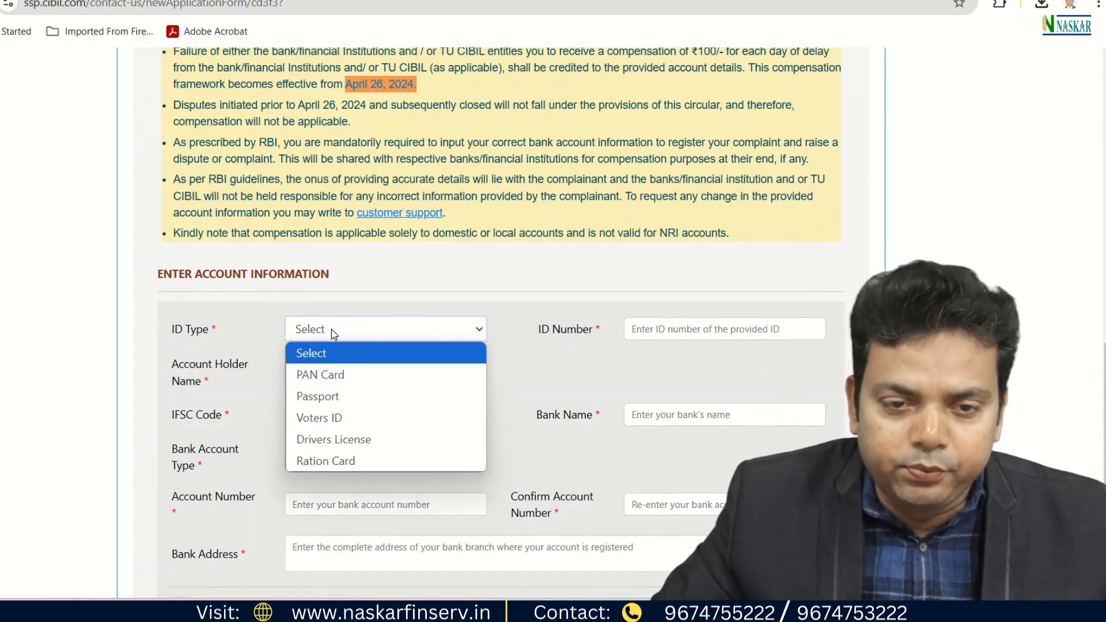
{"action": "left_click", "coordinate": [327, 376]}
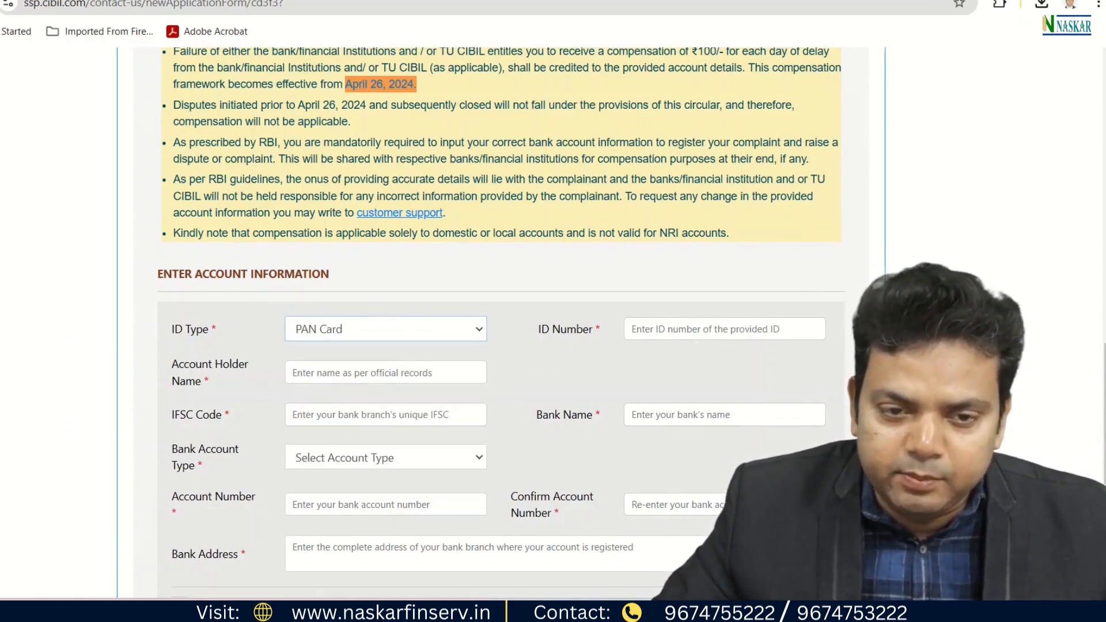
Check which bank account types the account information section offers, leaving the type unselected
{"action": "scroll", "coordinate": [609, 350], "scroll_direction": "down", "scroll_amount": 1}
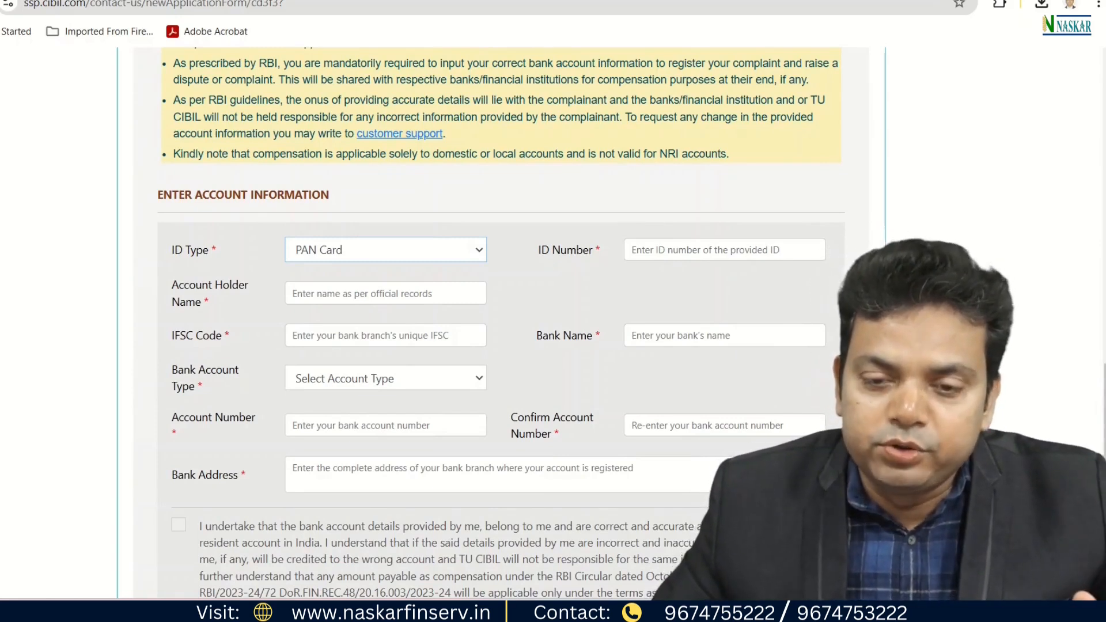
{"action": "left_click", "coordinate": [369, 380]}
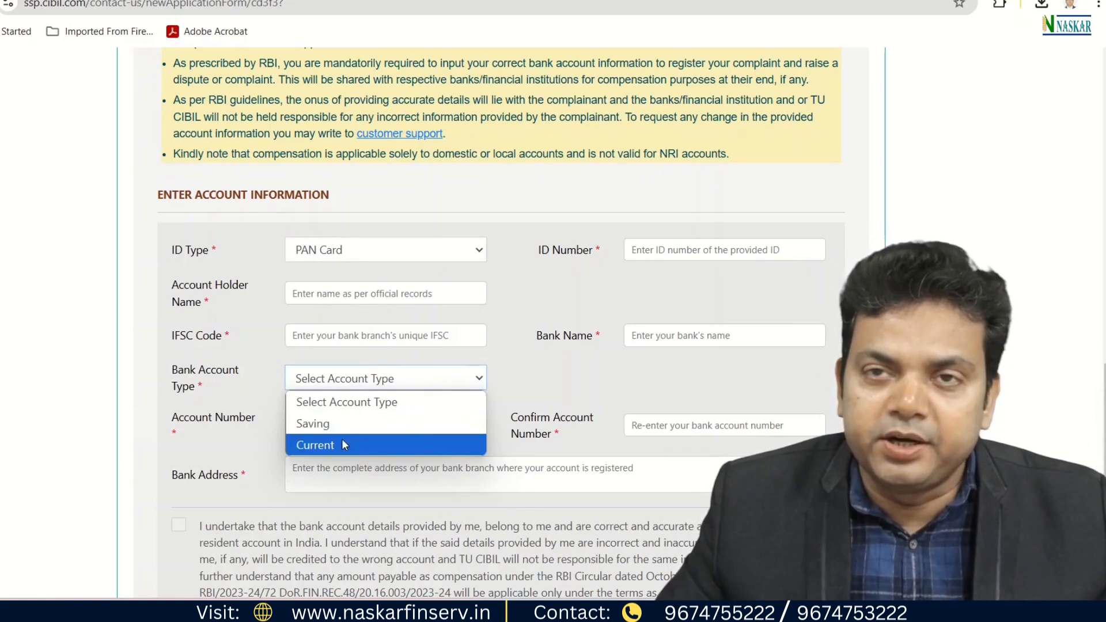
{"action": "left_click", "coordinate": [607, 378]}
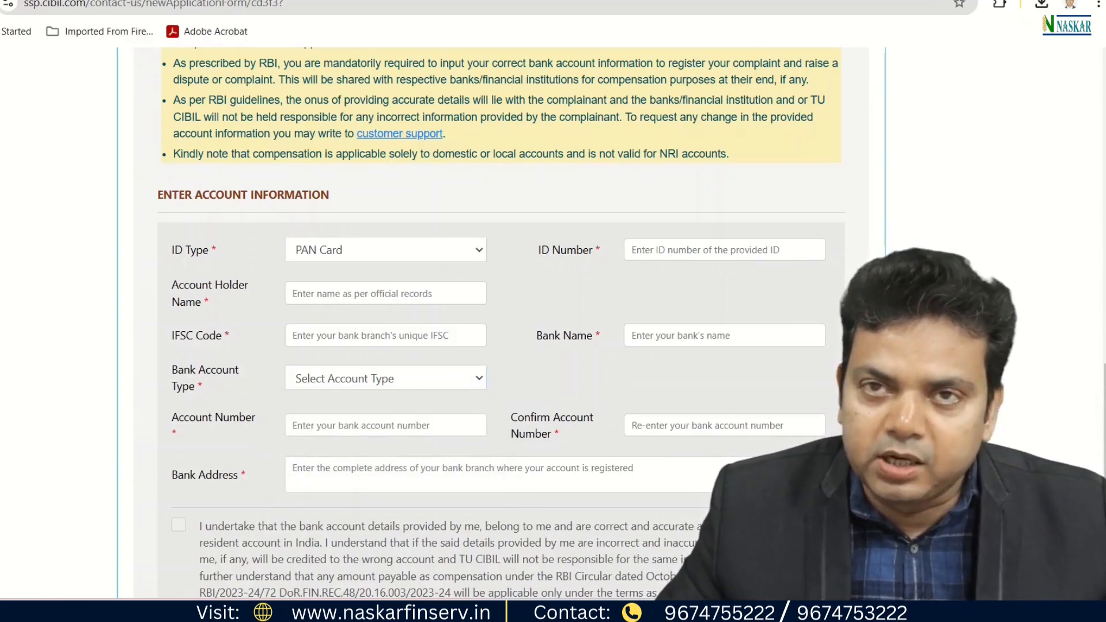
Accept the undertaking that the bank account details provided are correct and belong to a resident account in India
{"action": "scroll", "coordinate": [636, 441], "scroll_direction": "down", "scroll_amount": 1}
{"action": "scroll", "coordinate": [591, 447], "scroll_direction": "down", "scroll_amount": 1}
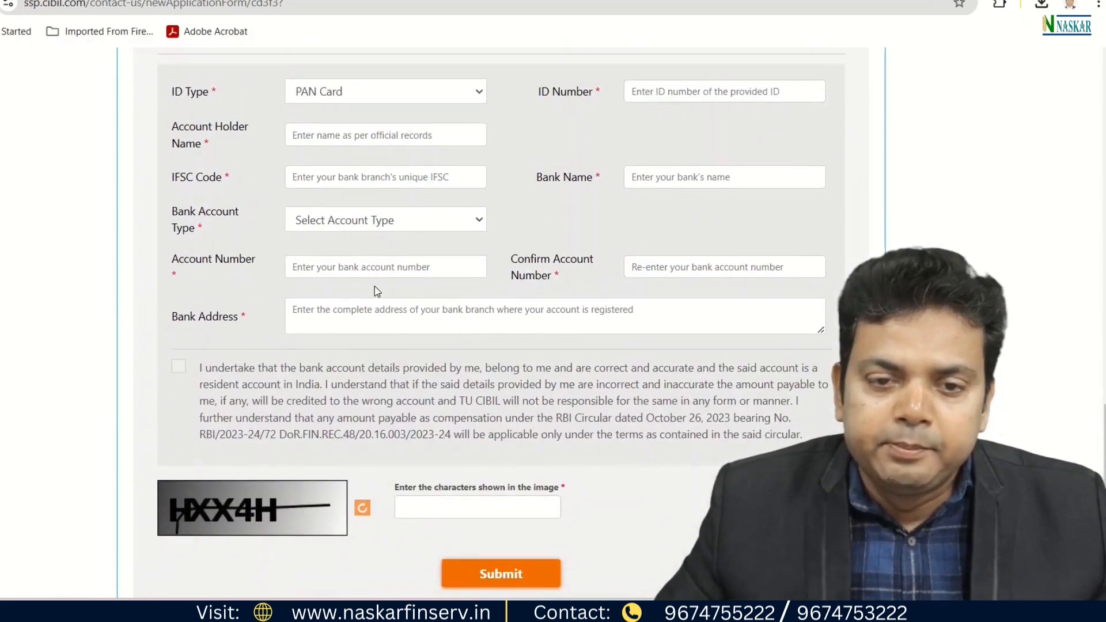
{"action": "left_click", "coordinate": [179, 369]}
{"action": "scroll", "coordinate": [167, 429], "scroll_direction": "down", "scroll_amount": 2}
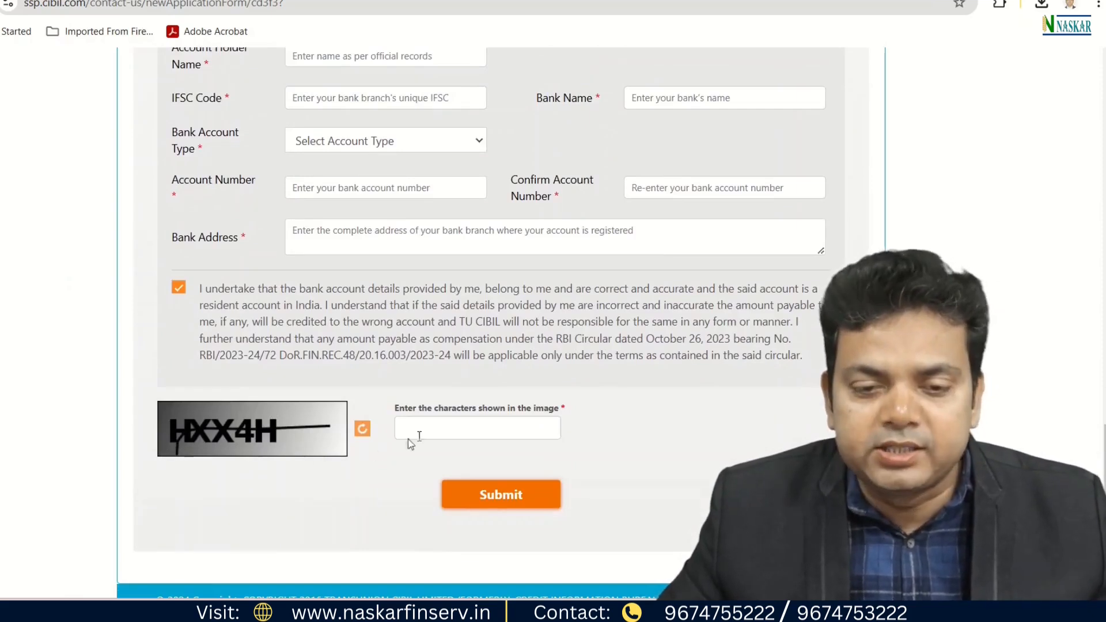
{"action": "scroll", "coordinate": [461, 449], "scroll_direction": "down", "scroll_amount": 1}
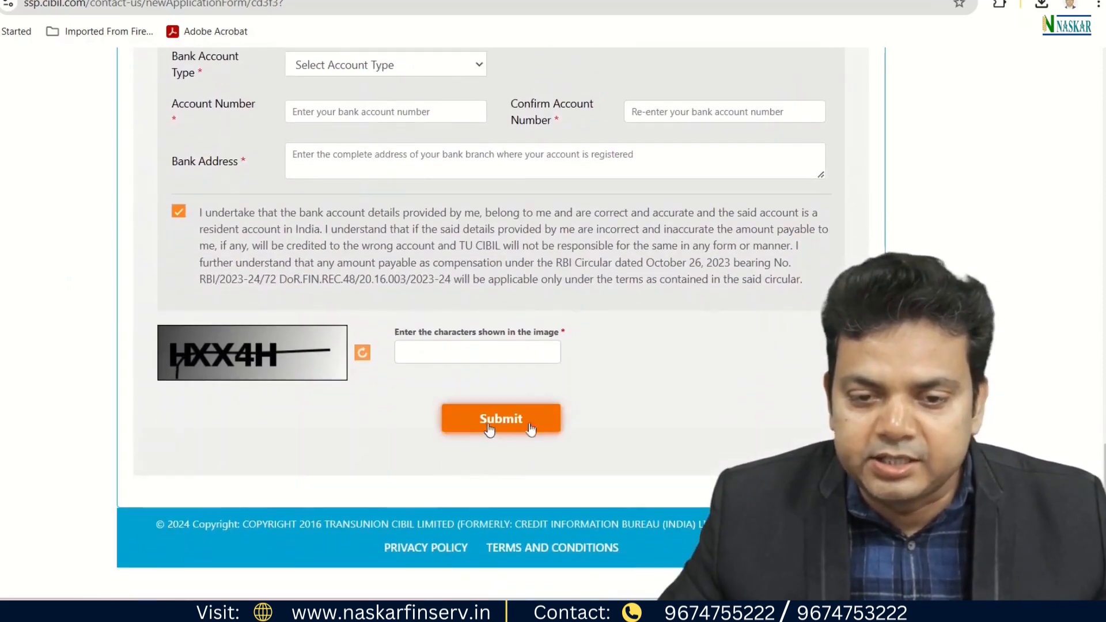